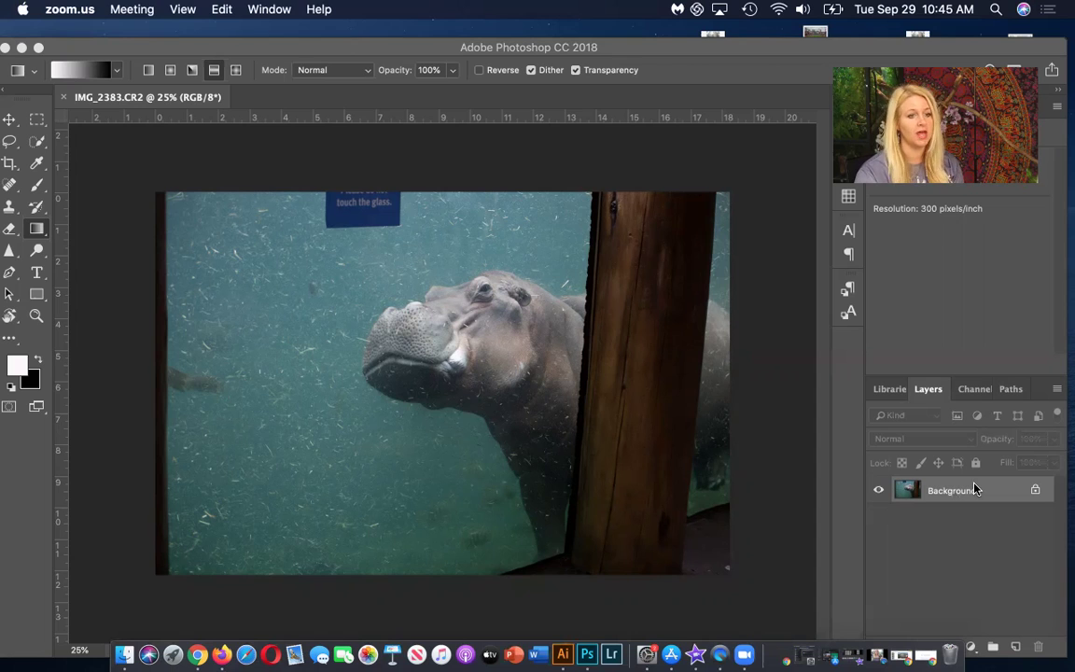
Duplicate the Background layer into a Background copy layer above it.
mouse_move(975, 489)
left_mouse_down()
mouse_move(1030, 647)
mouse_move(1015, 646)
left_mouse_up()
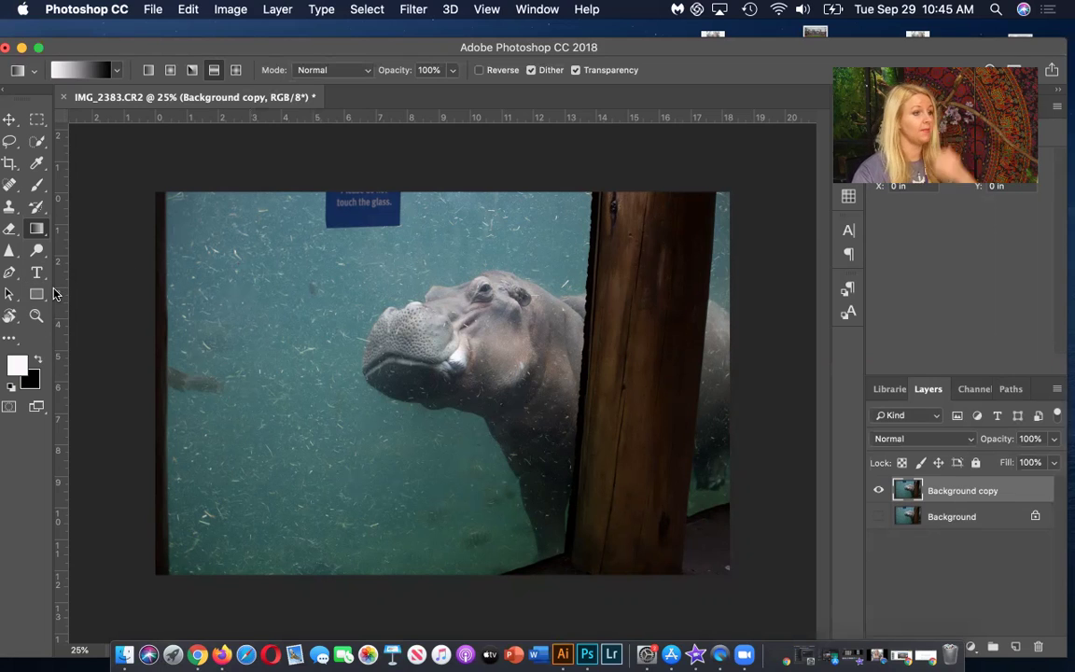
Crop in from the bottom-right and top-left corners to remove the post and sign.
left_click(9, 162)
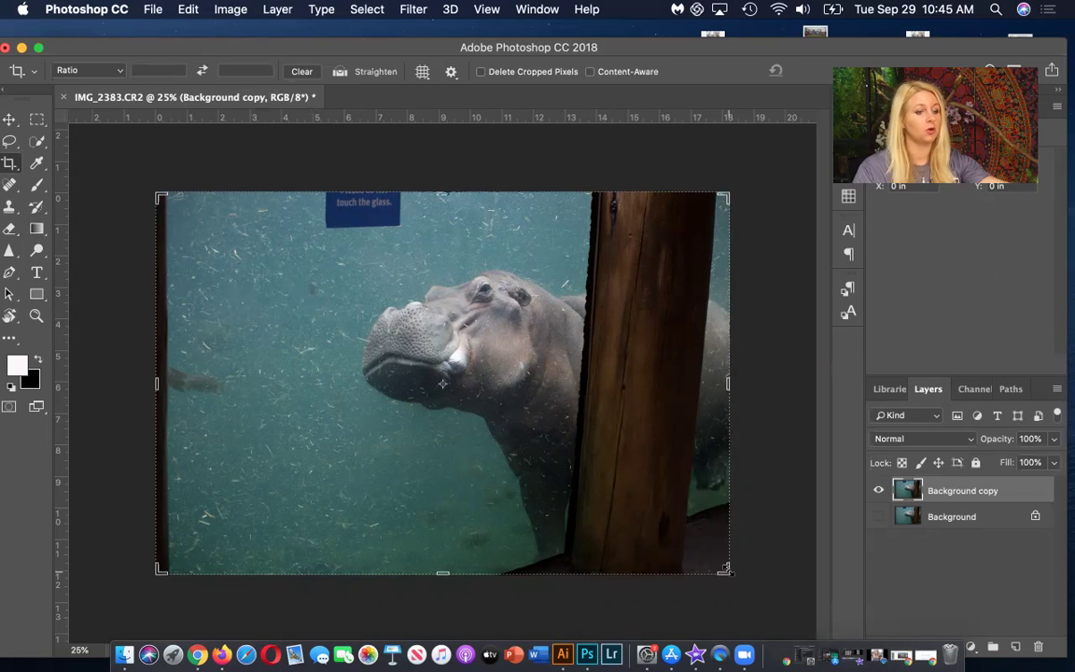
left_click_drag(725, 568, 658, 504)
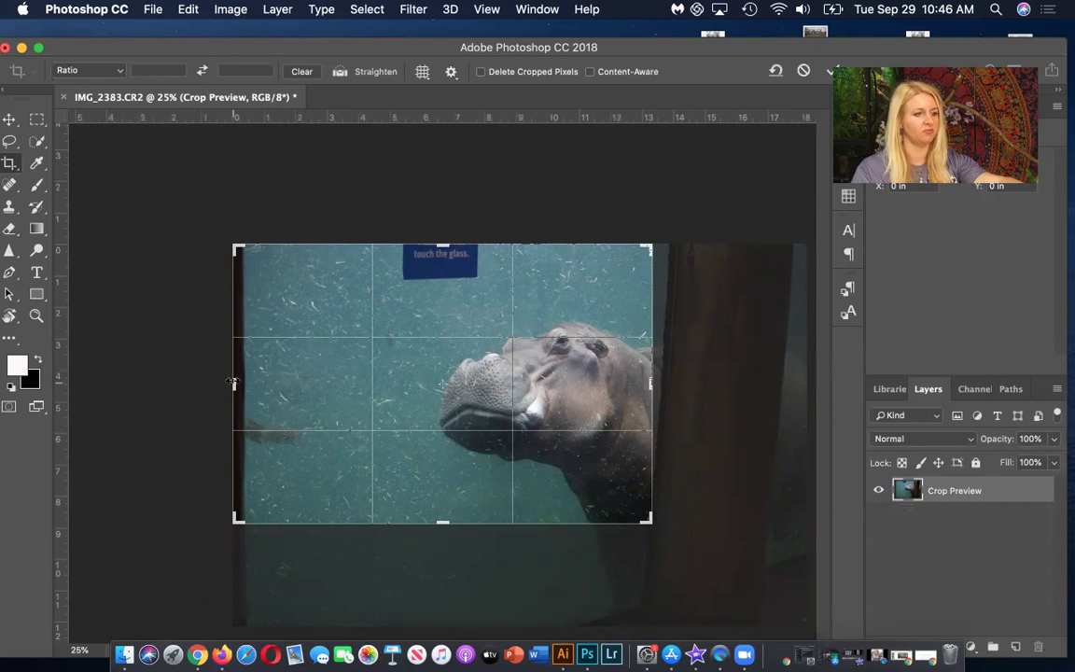
left_click_drag(233, 244, 289, 278)
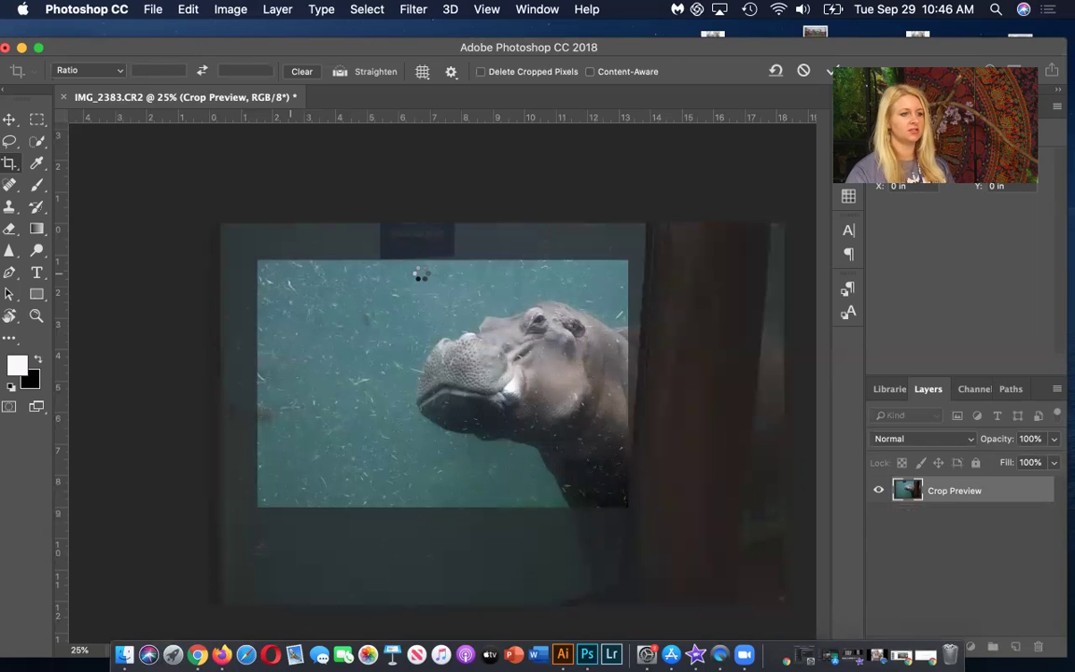
key("Return")
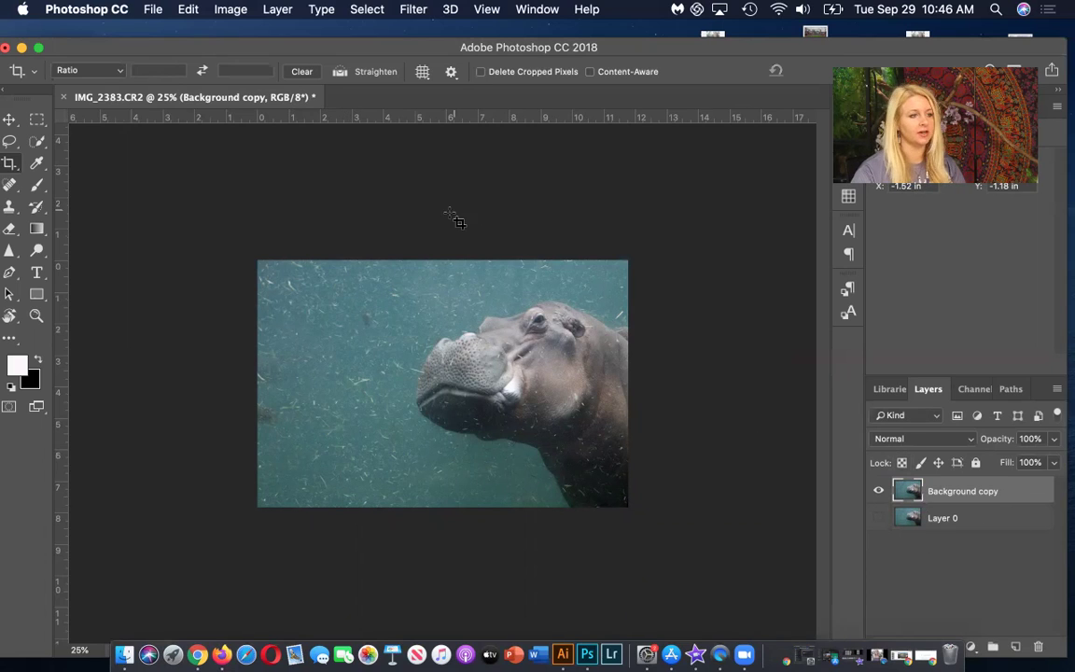
Quick-select the hippo's face, lower jaw, body and top of head.
left_click(36, 143)
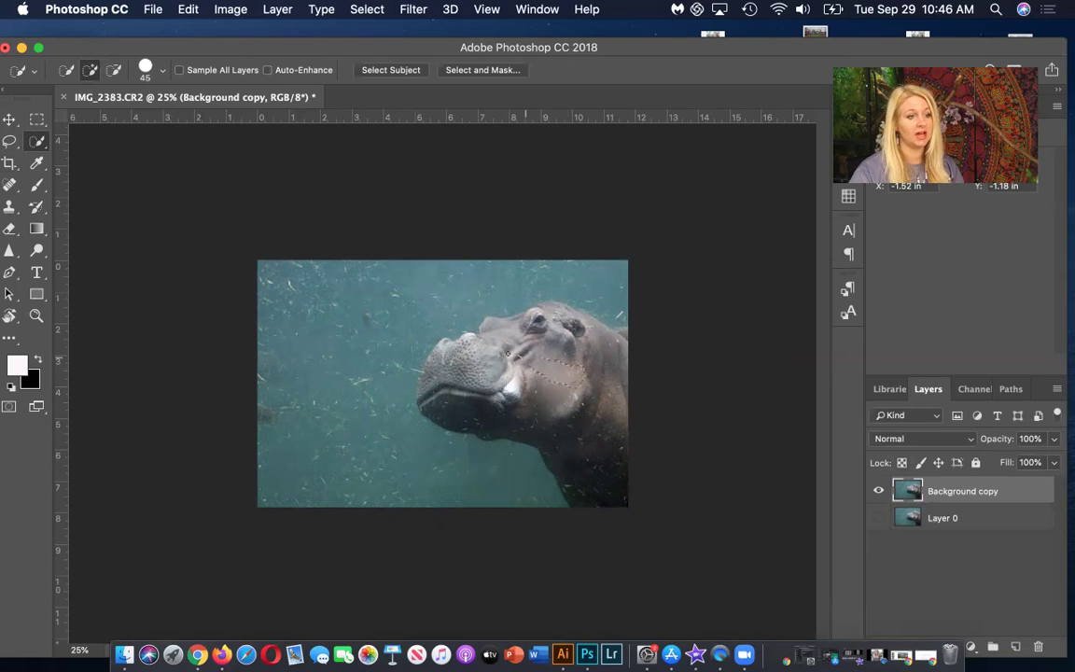
left_click_drag(508, 352, 489, 363)
left_click_drag(423, 331, 448, 347)
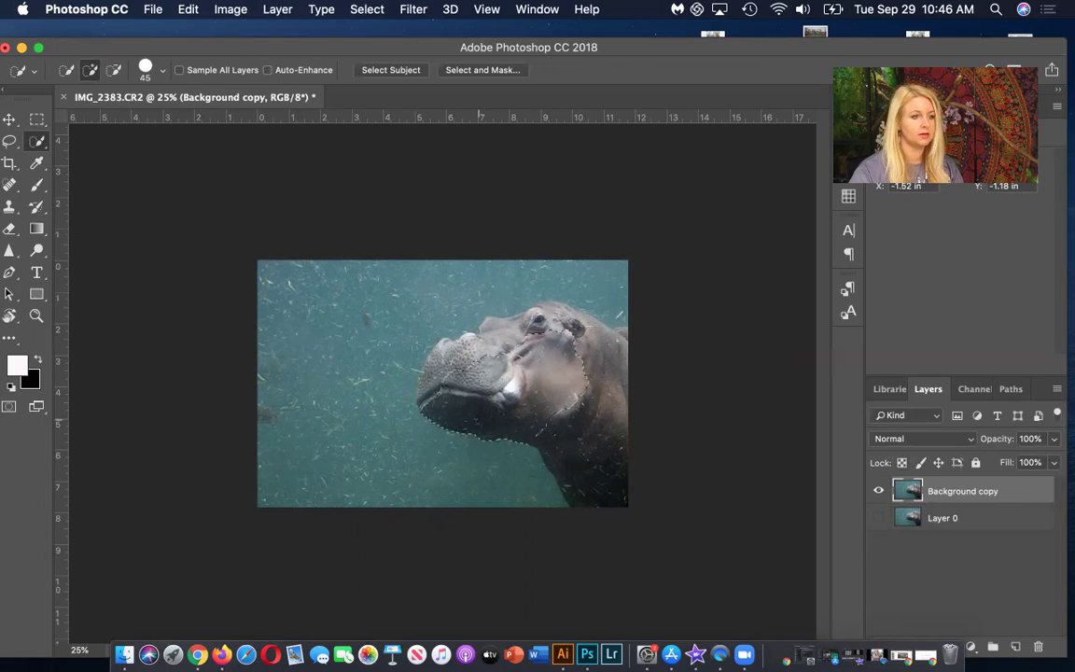
left_click_drag(523, 392, 560, 458)
left_click_drag(506, 286, 476, 304)
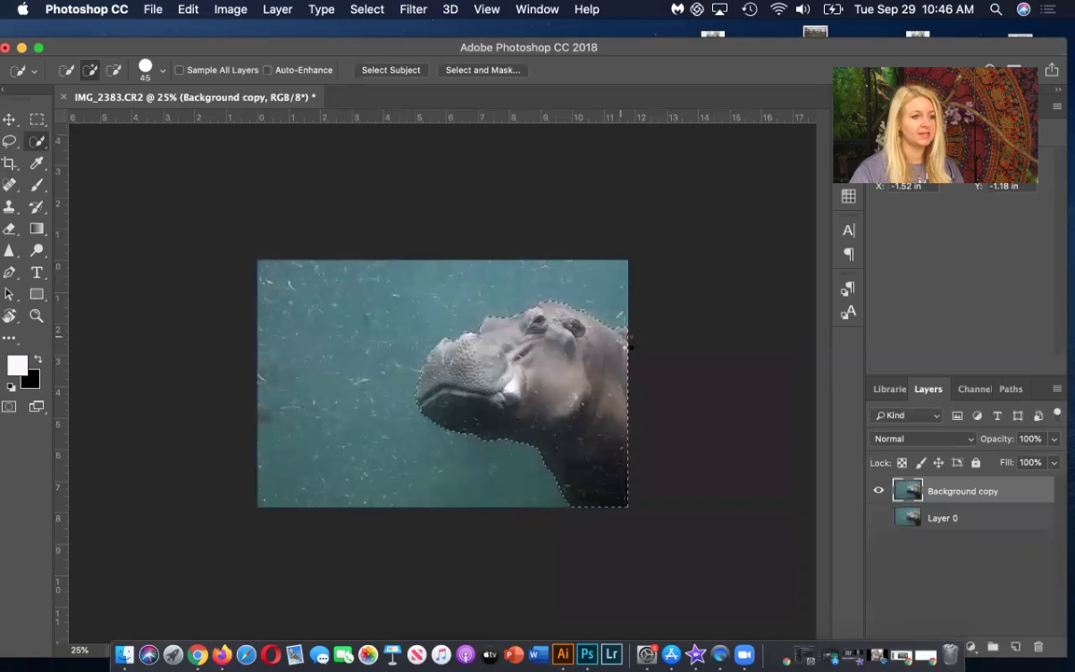
Refine the hippo selection in Select and Mask with Feather 27.4 px and Shift Edge +33%.
left_click(481, 70)
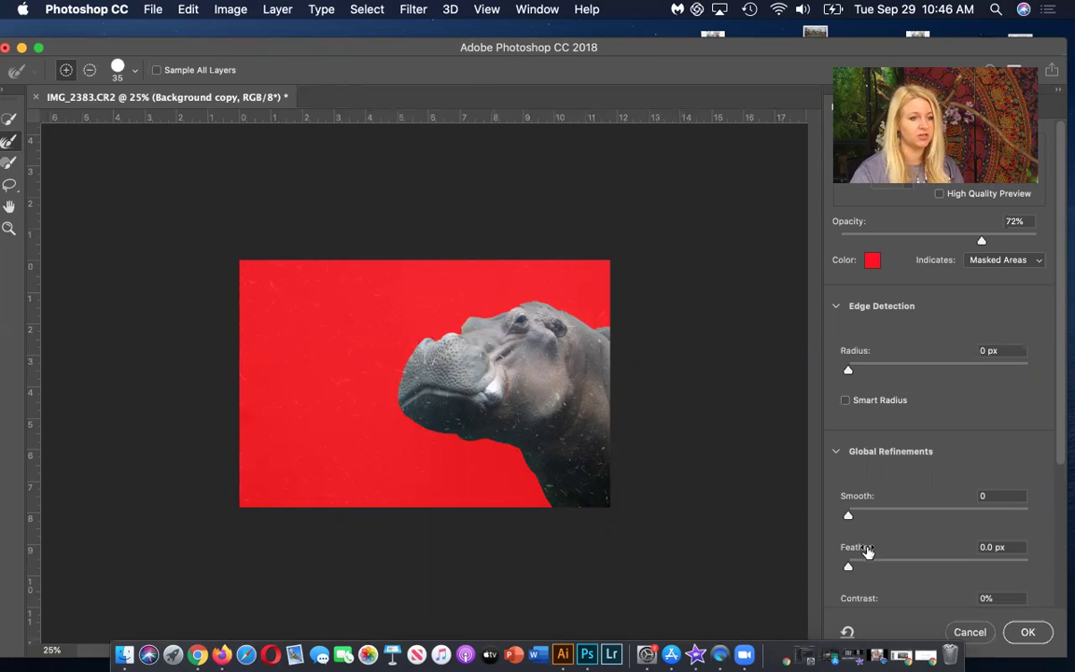
left_click_drag(847, 566, 913, 567)
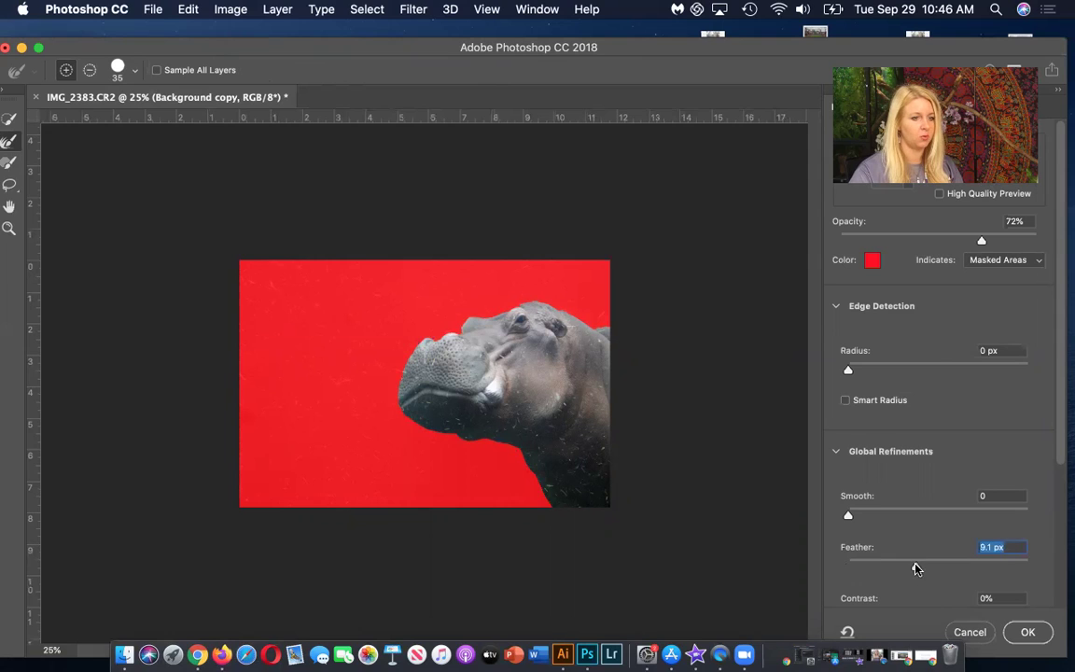
left_click_drag(912, 567, 933, 567)
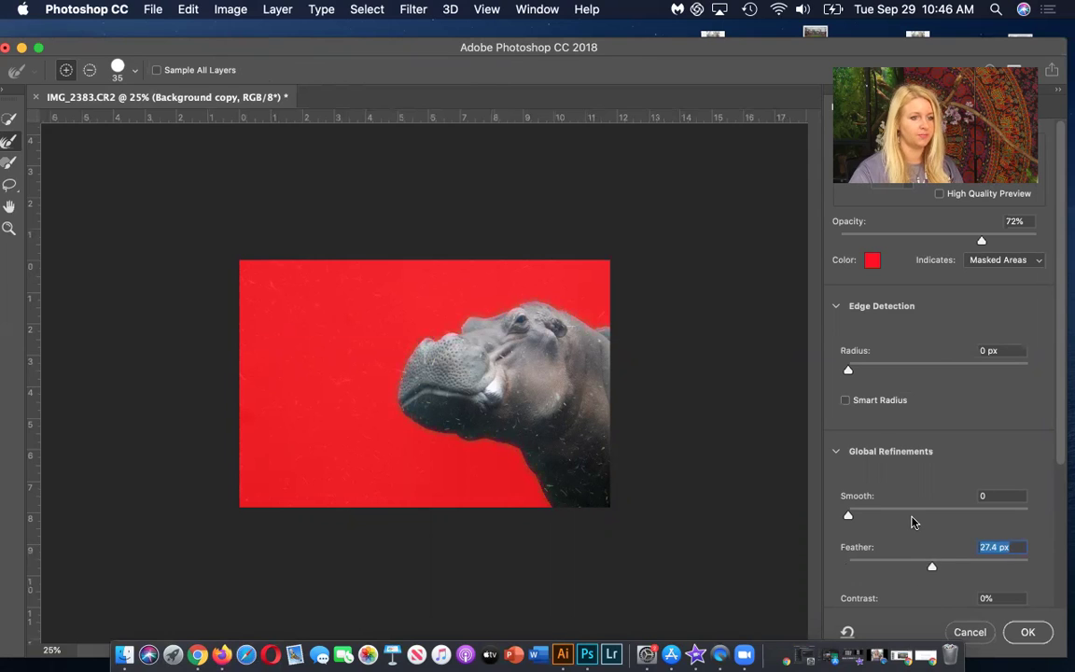
scroll(893, 551, "down", 4)
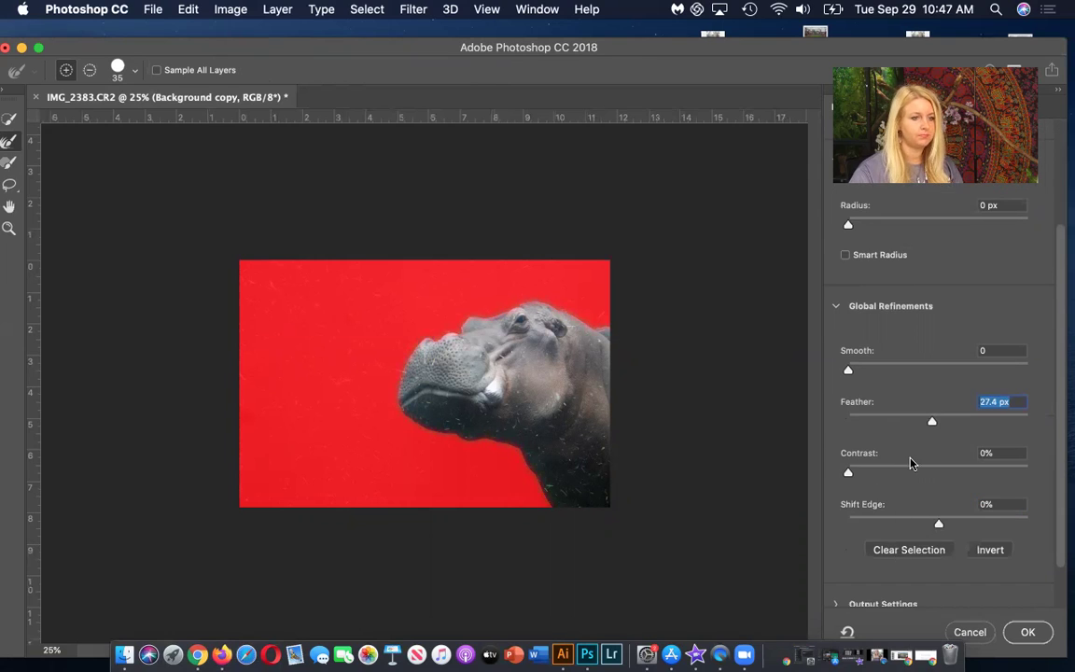
left_click_drag(938, 525, 965, 529)
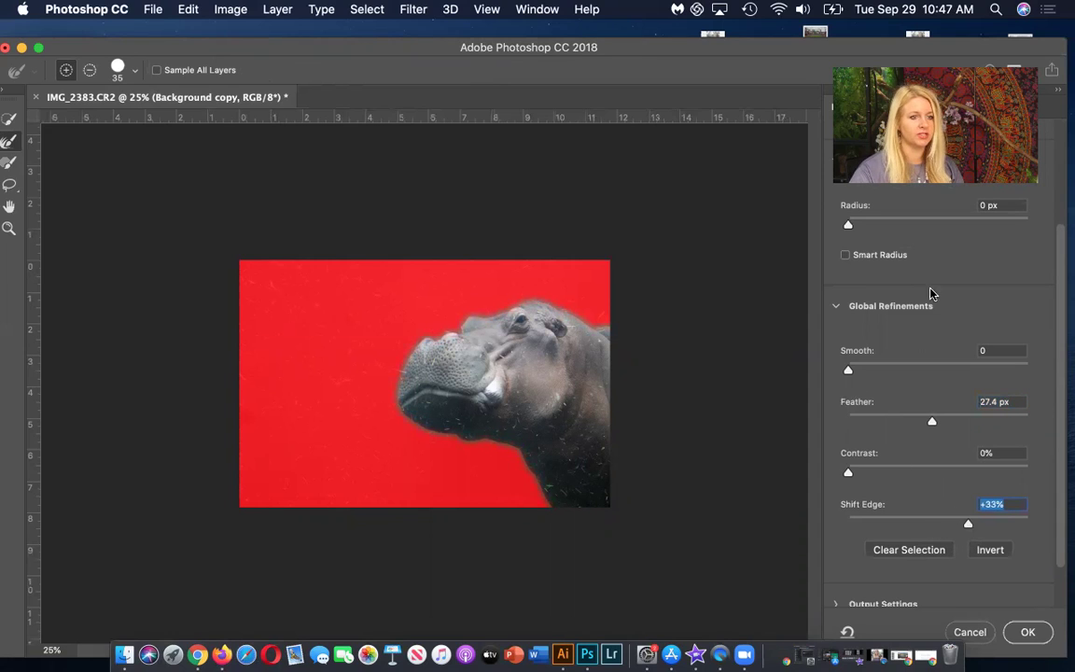
left_click(1027, 631)
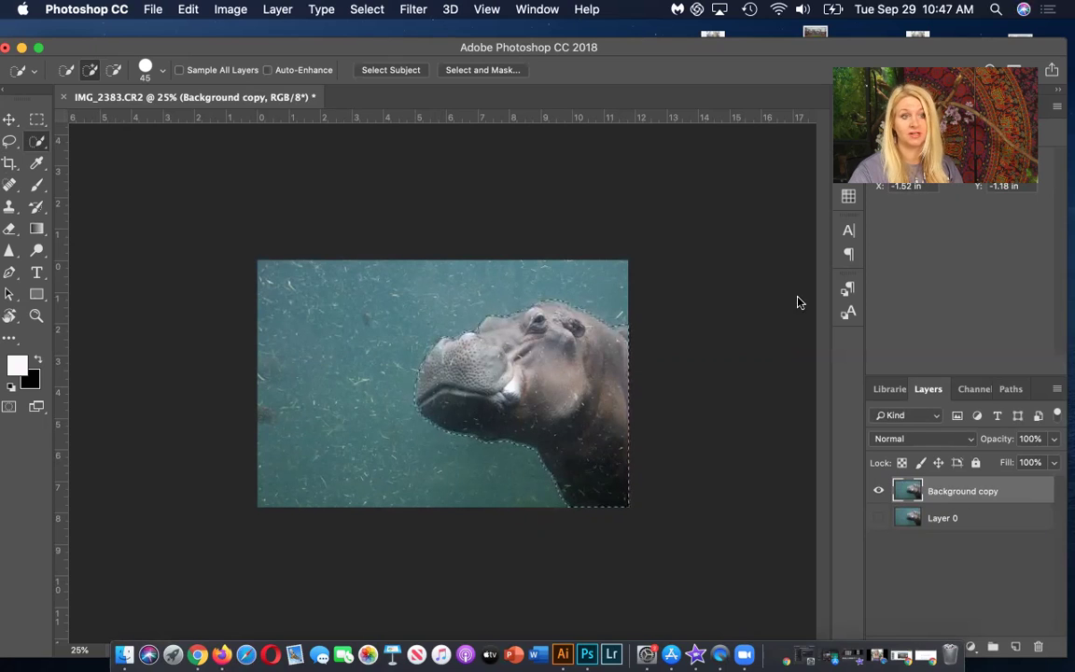
Copy the selected hippo and paste it onto a new layer.
left_click(187, 10)
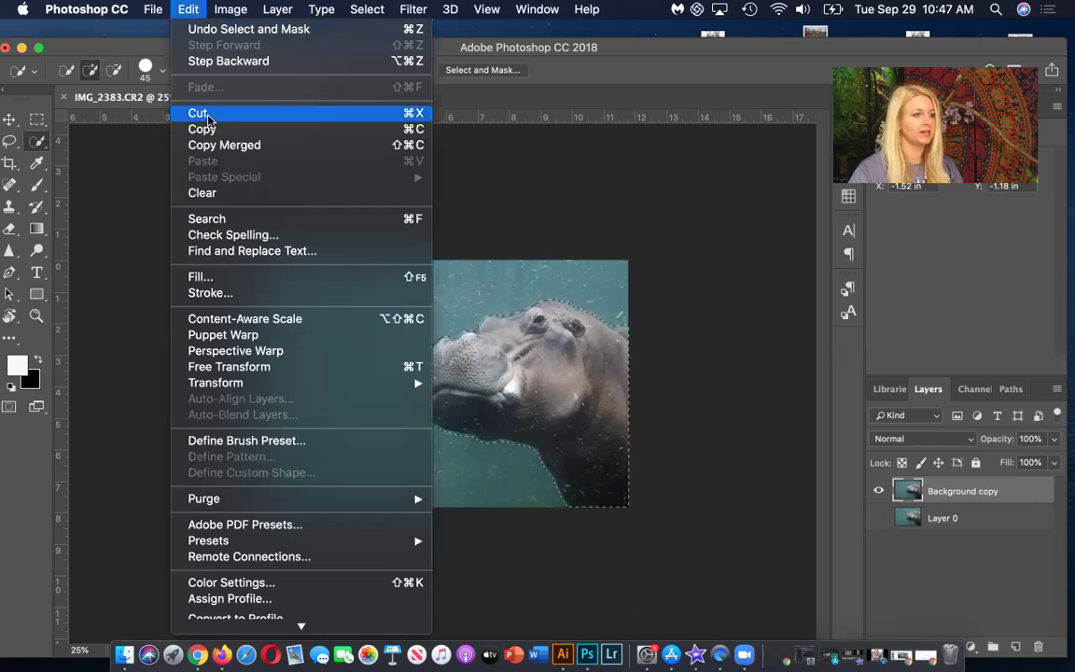
left_click(202, 129)
left_click(187, 10)
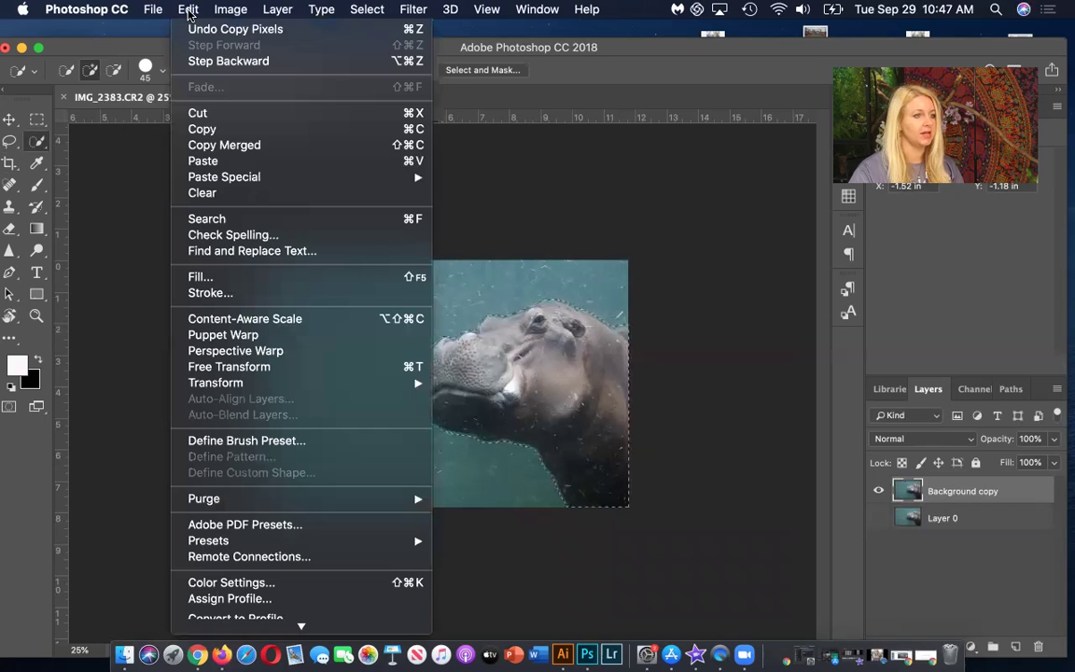
left_click(203, 161)
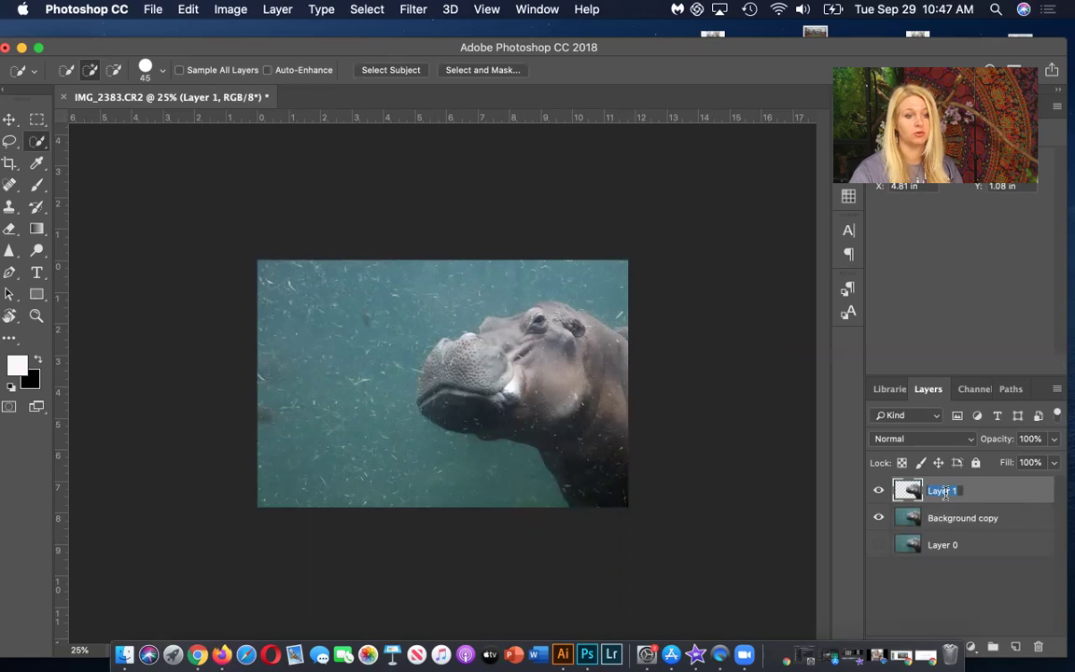
Name the new layer 'Hippo' and briefly hide Background copy to check the cutout.
type("Hippo")
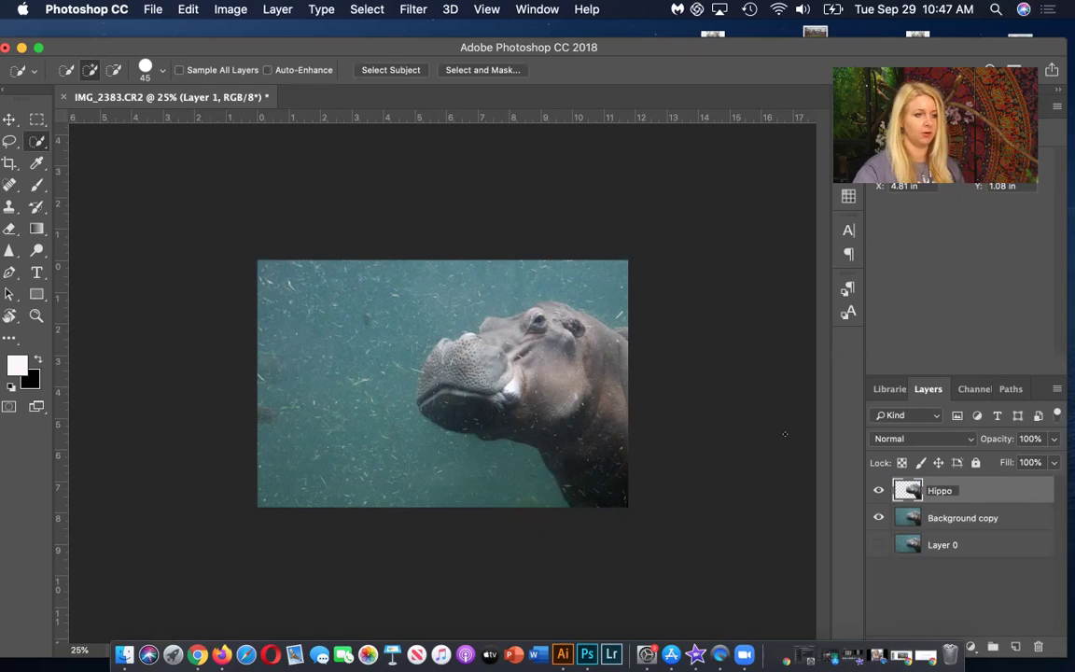
key("Return")
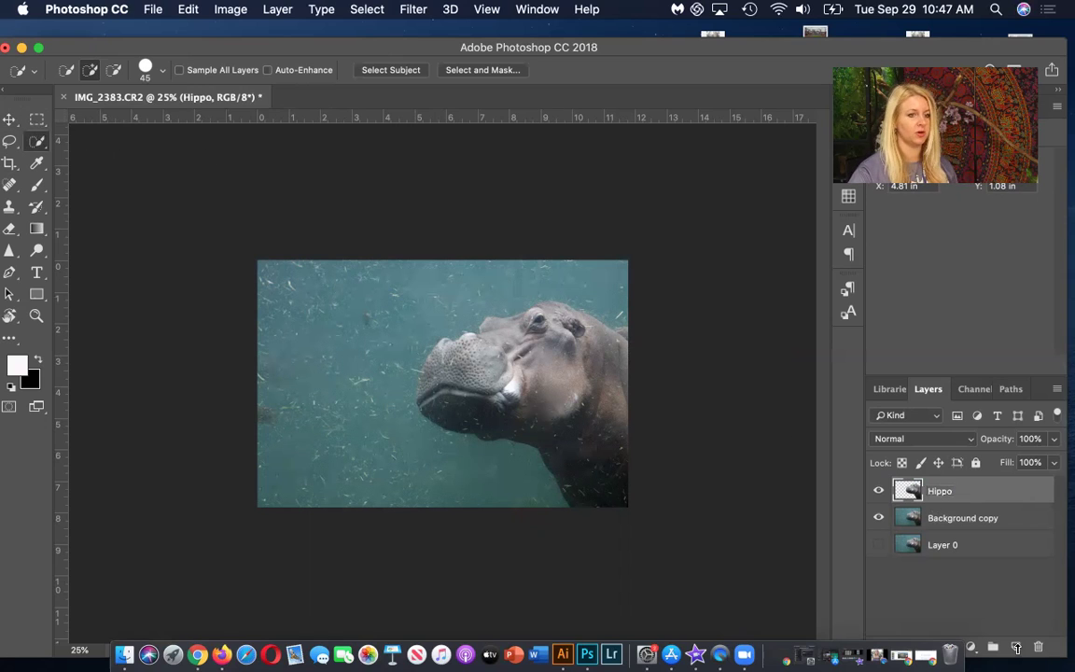
left_click(878, 519)
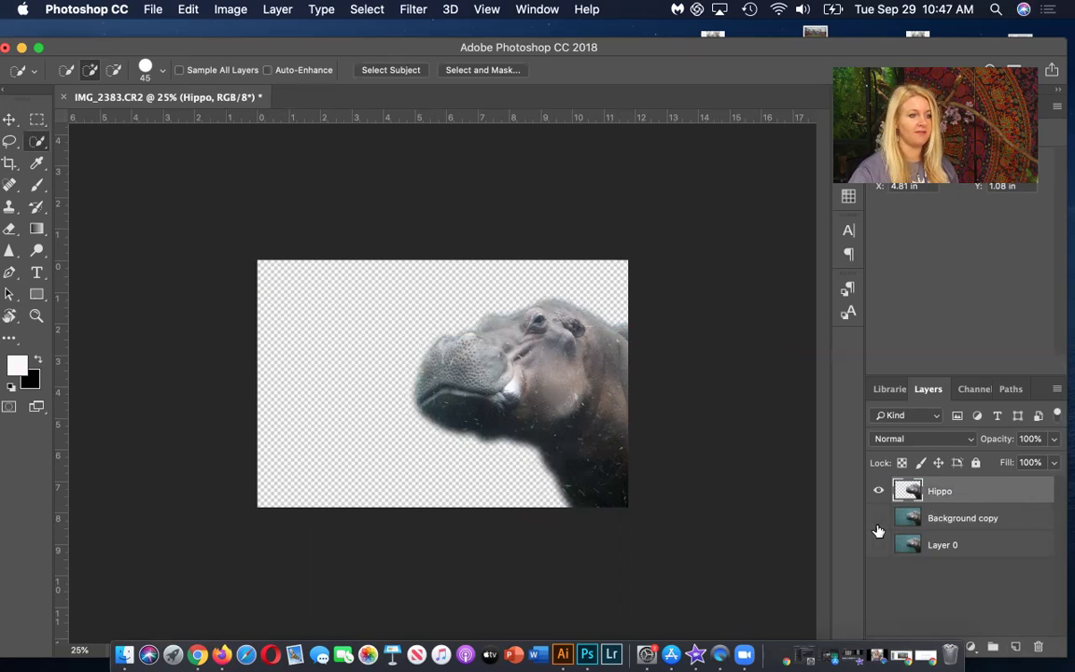
left_click(878, 519)
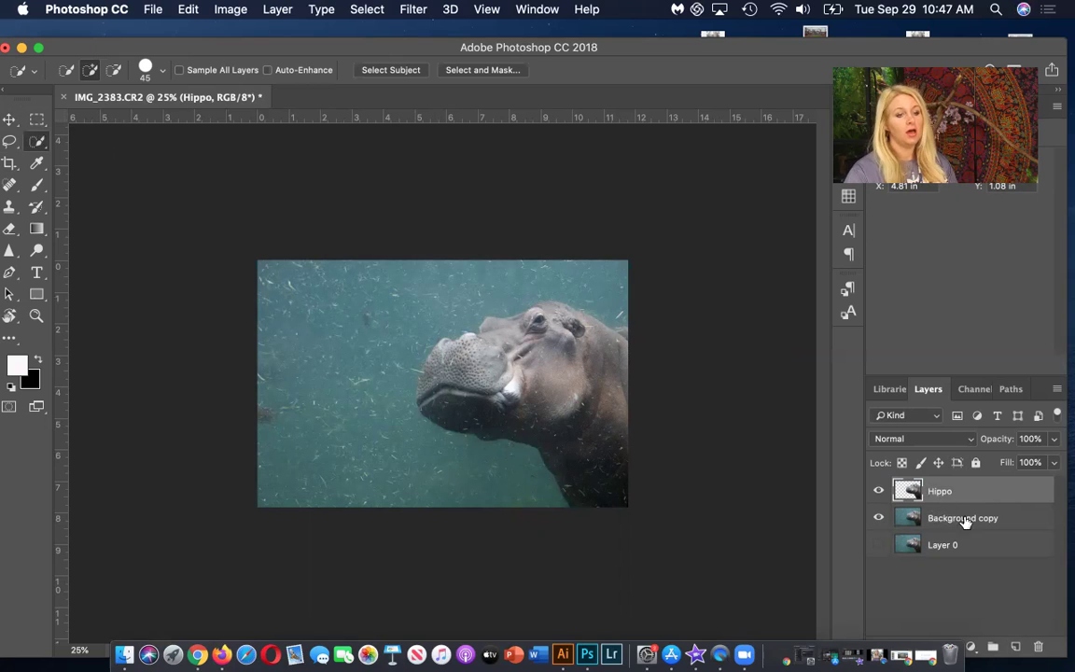
Apply Motion Blur to the Hippo layer with Angle -11° and Distance 287 pixels.
left_click(411, 11)
mouse_move(434, 209)
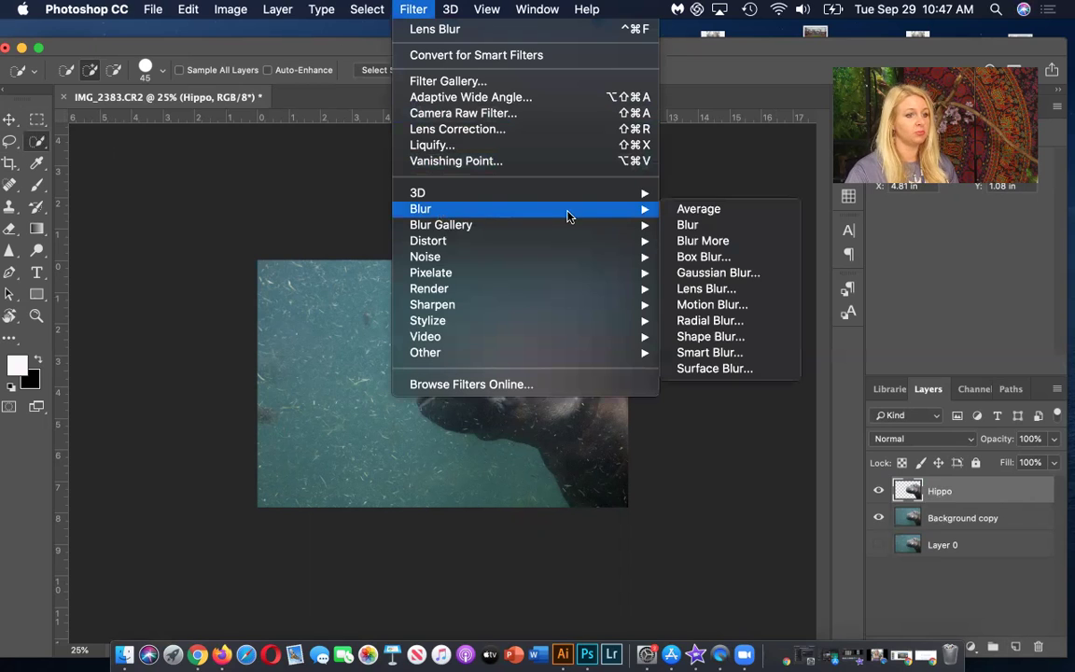
left_click(699, 305)
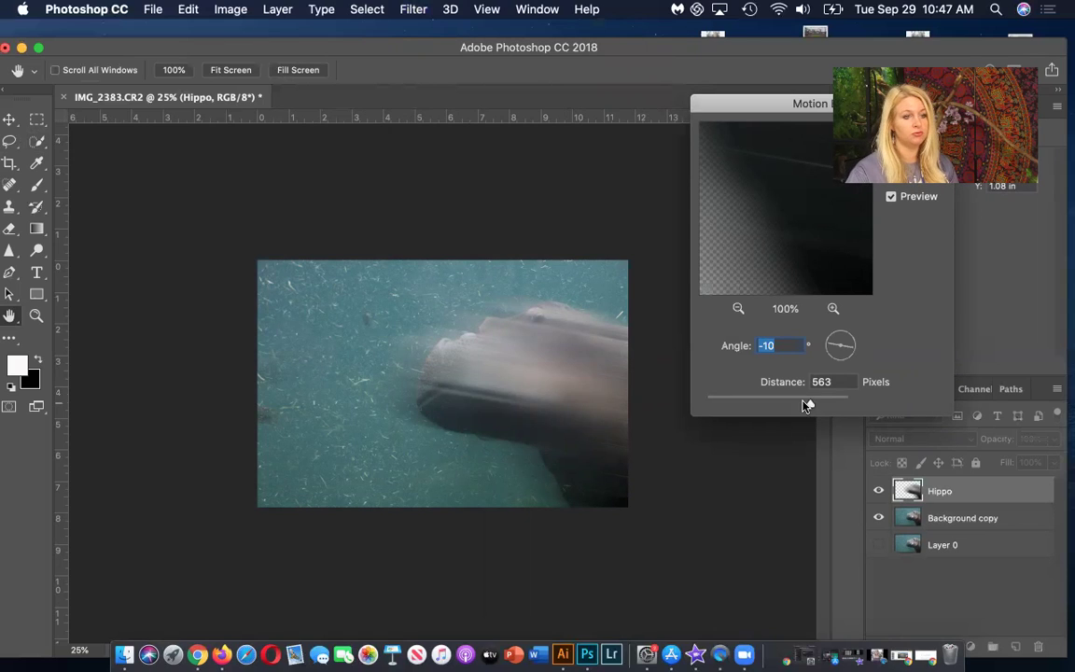
left_click_drag(807, 404, 796, 405)
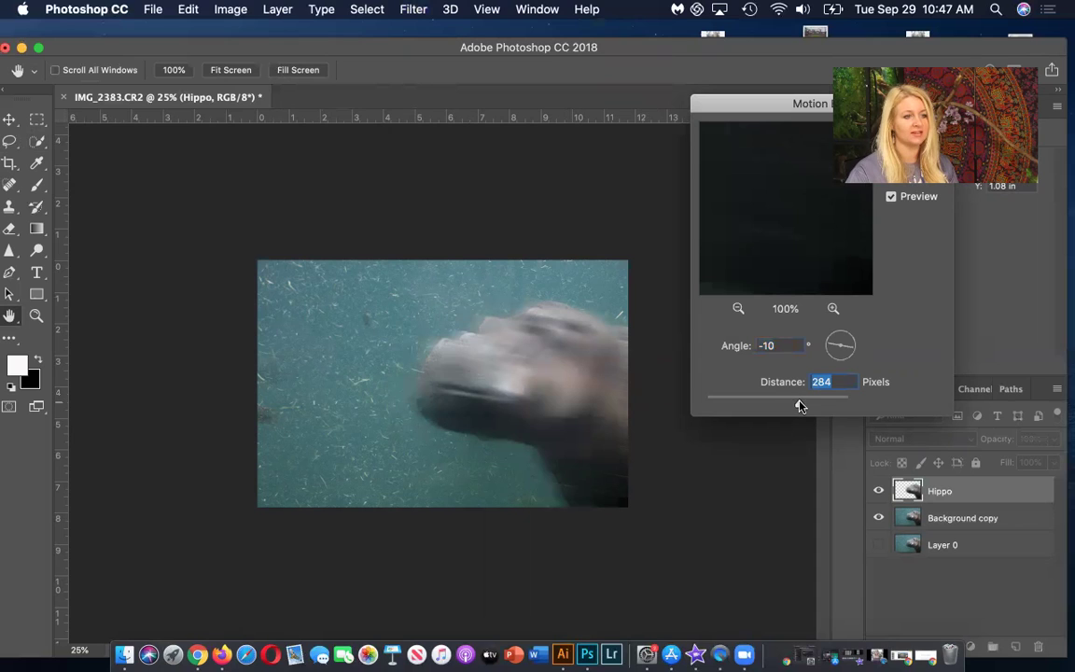
left_click(827, 352)
left_click(835, 347)
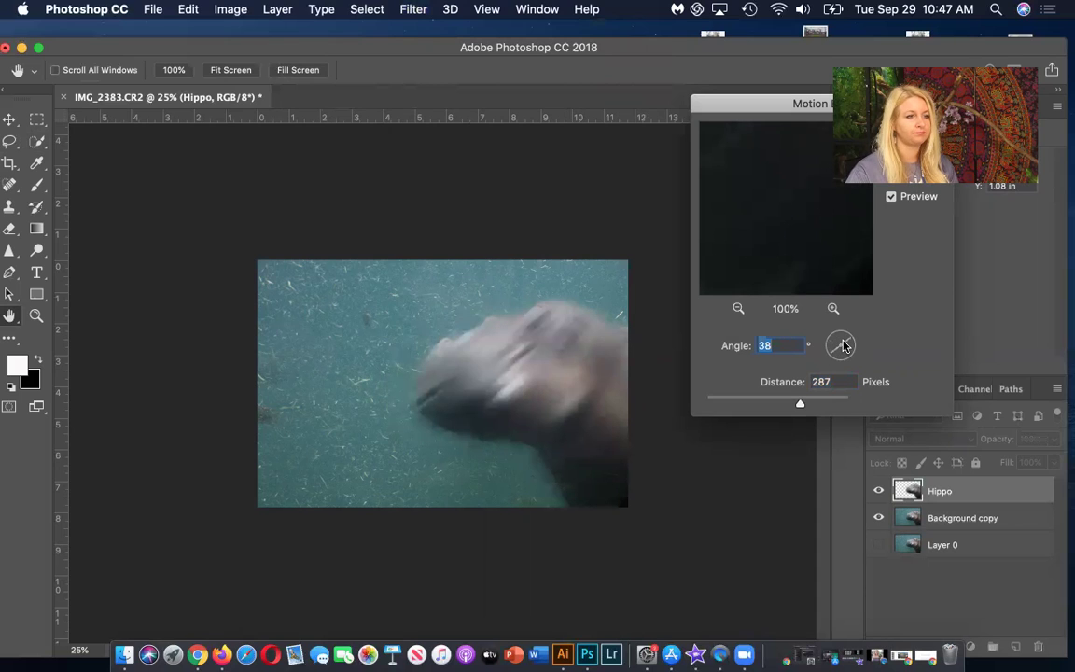
left_click(838, 347)
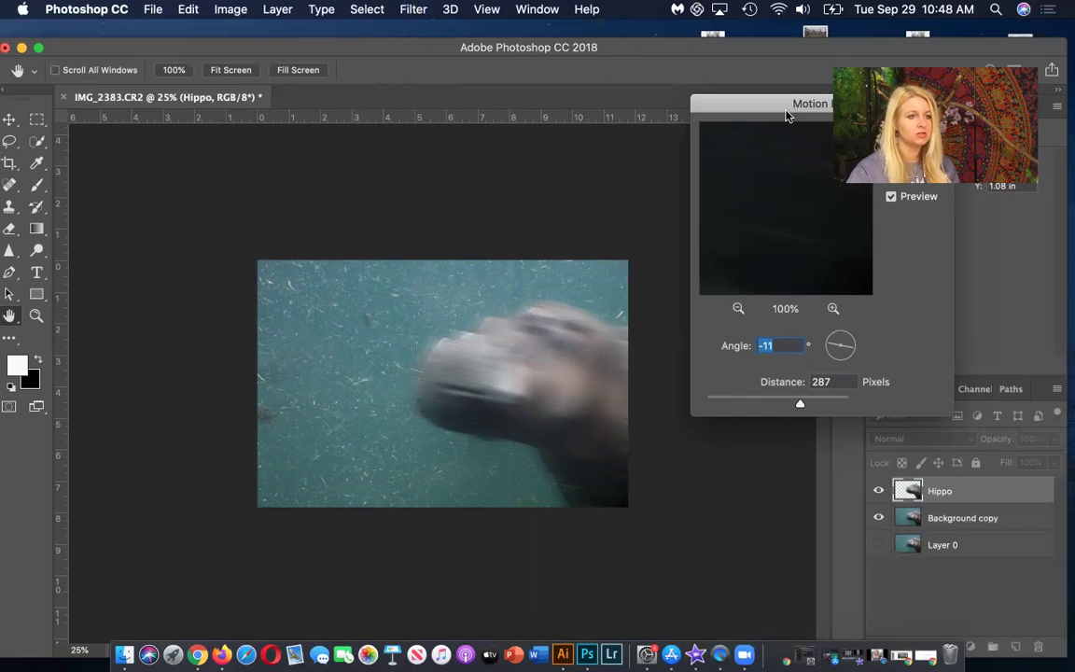
left_click_drag(784, 110, 769, 281)
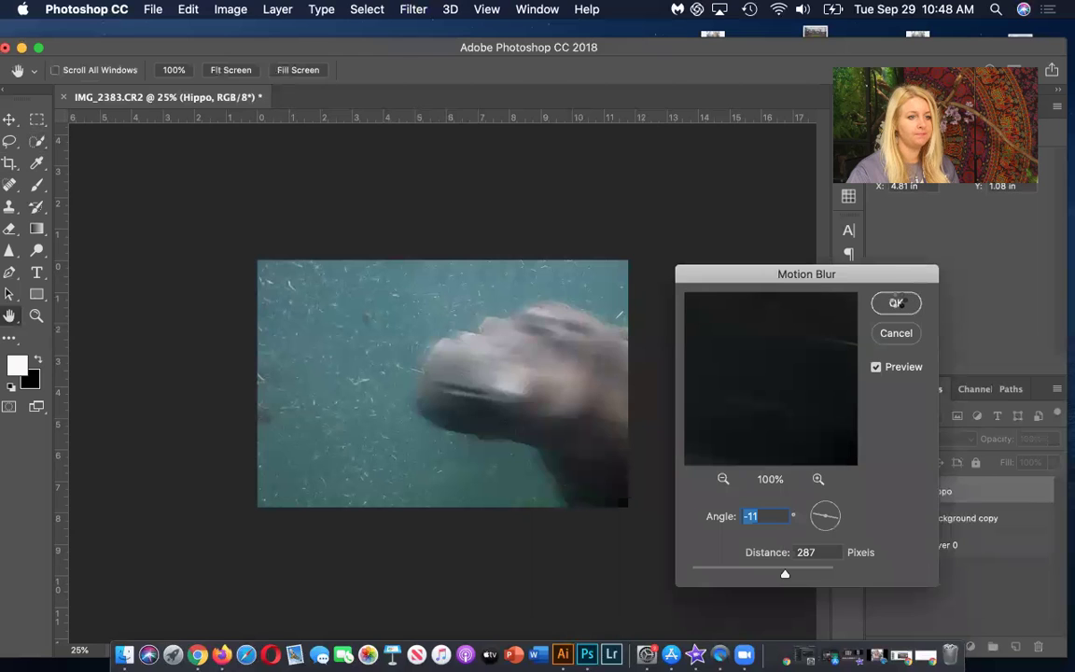
left_click(897, 302)
Hide the blurred Hippo layer and make Background copy the active layer.
key("w")
left_click(877, 492)
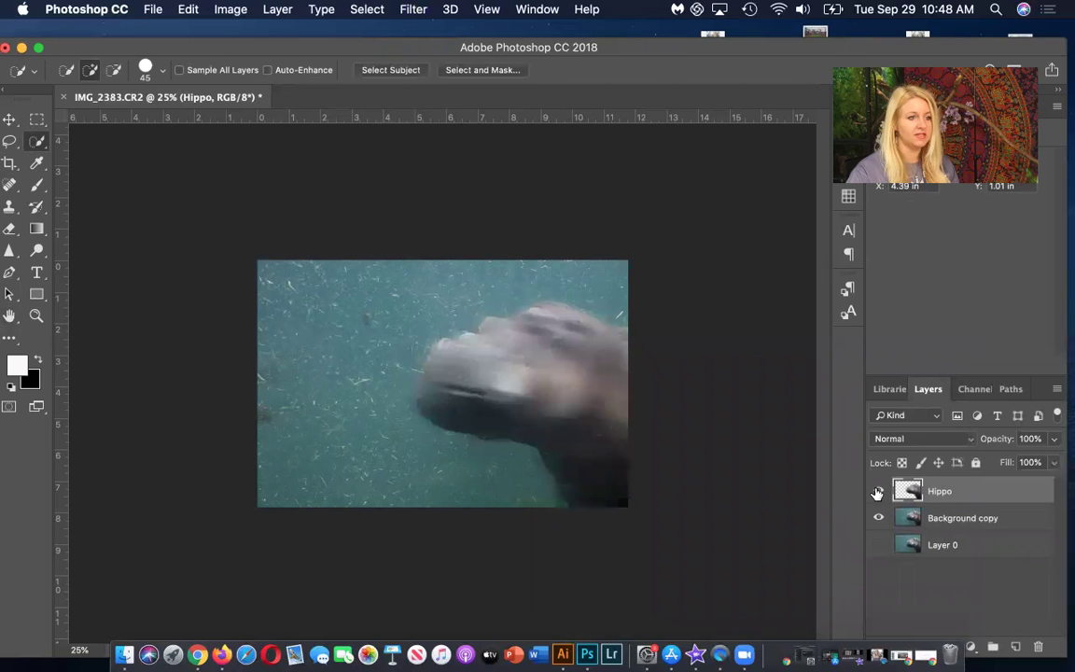
left_click(877, 491)
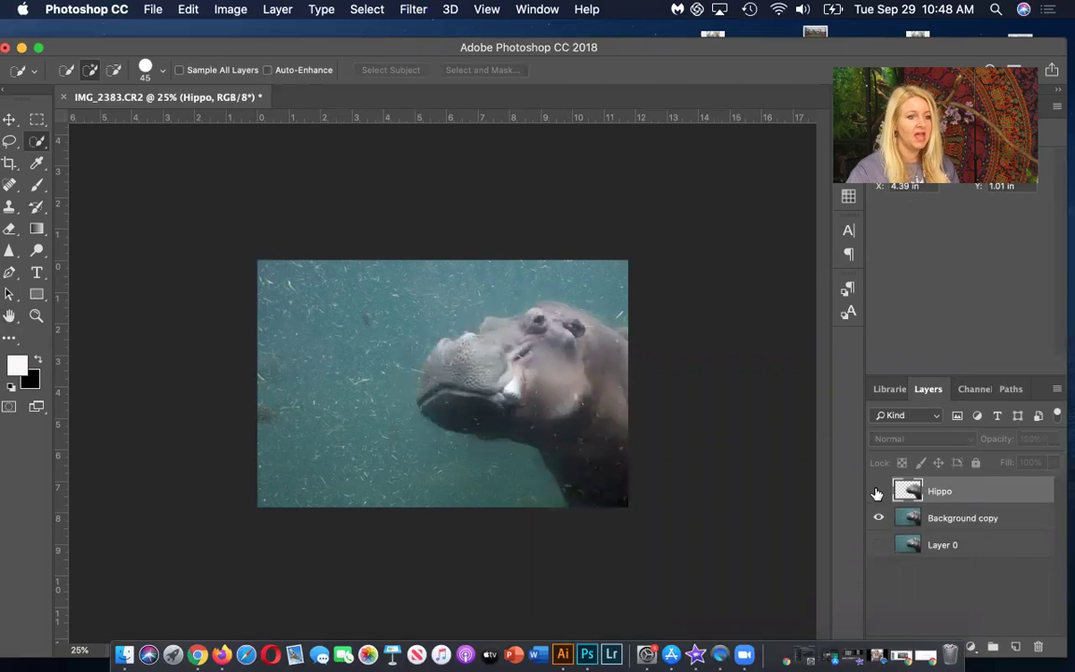
left_click(938, 519)
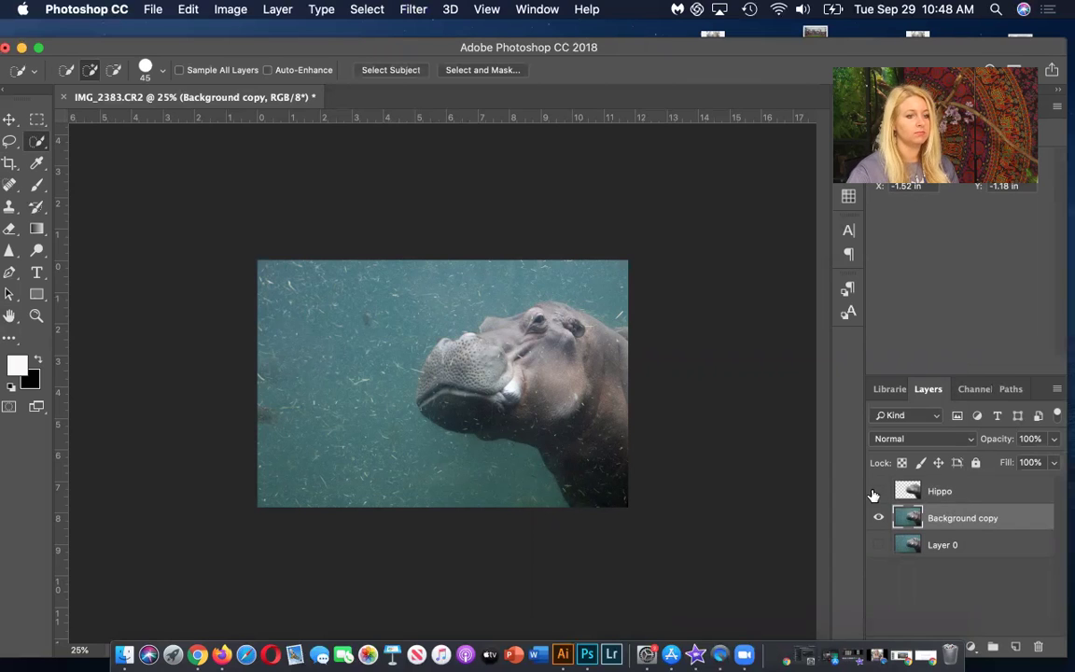
Lasso-select around the hippo's head and body down to the image bottom.
left_click(10, 140)
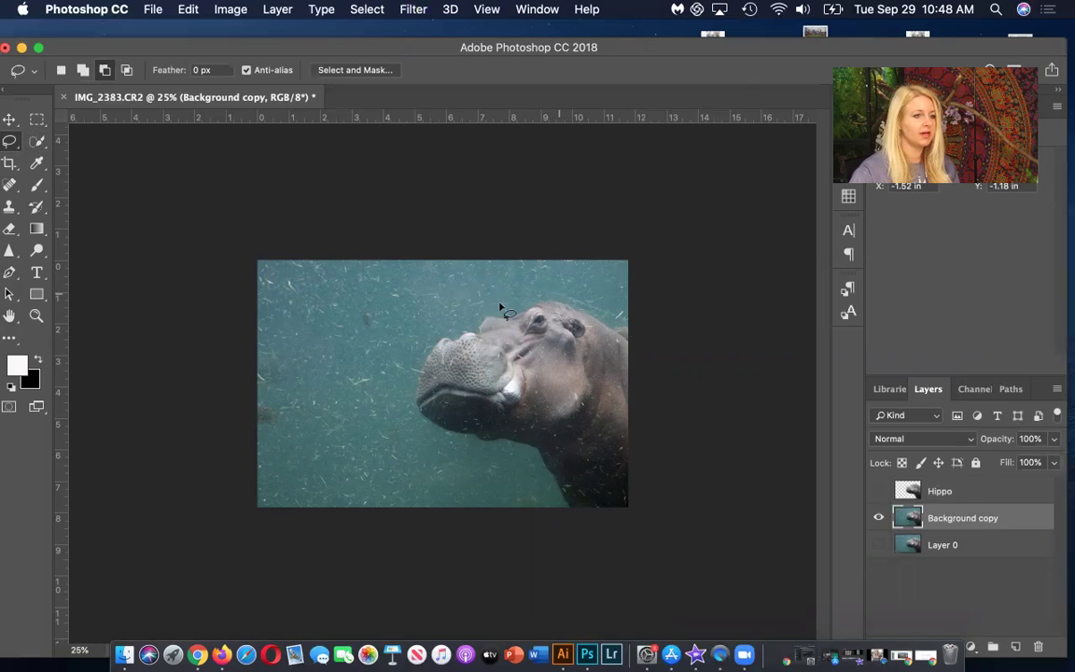
left_click_drag(424, 344, 410, 386)
mouse_move(445, 456)
left_mouse_down()
mouse_move(539, 488)
mouse_move(612, 530)
mouse_move(669, 459)
mouse_move(652, 320)
left_mouse_up()
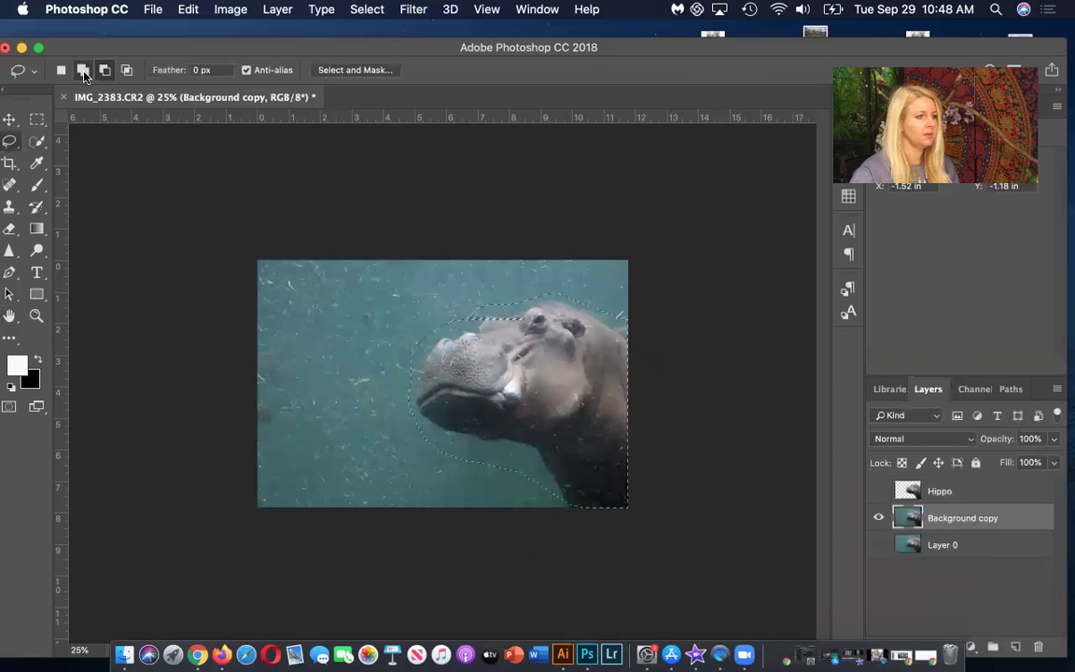
left_click(82, 70)
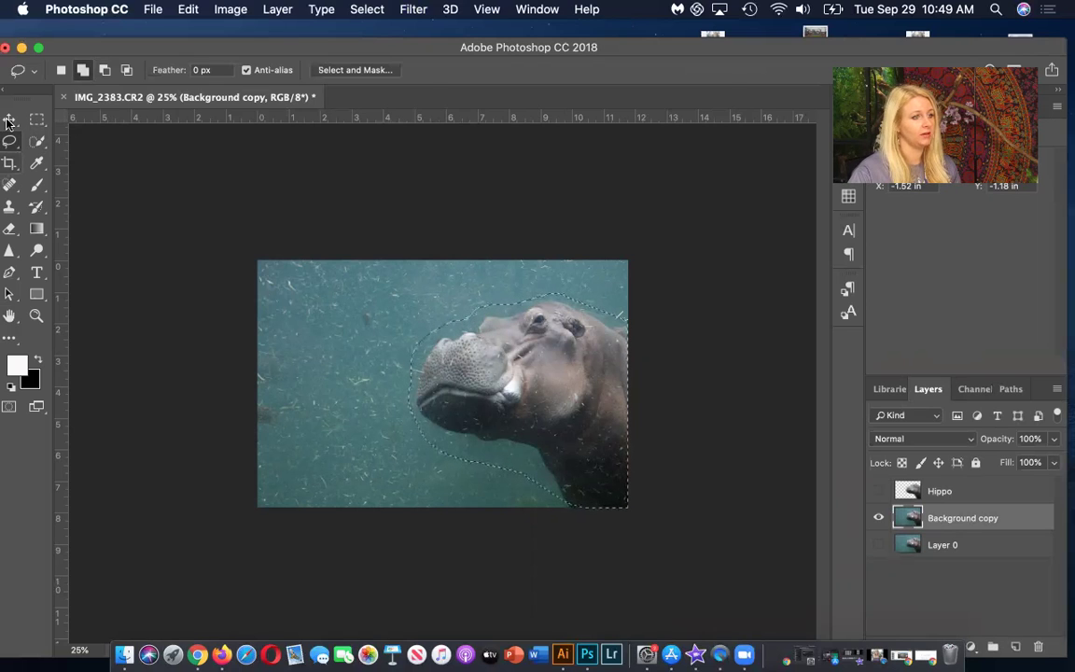
Fill the selected hippo area on Background copy using Content-Aware contents.
left_click(9, 120)
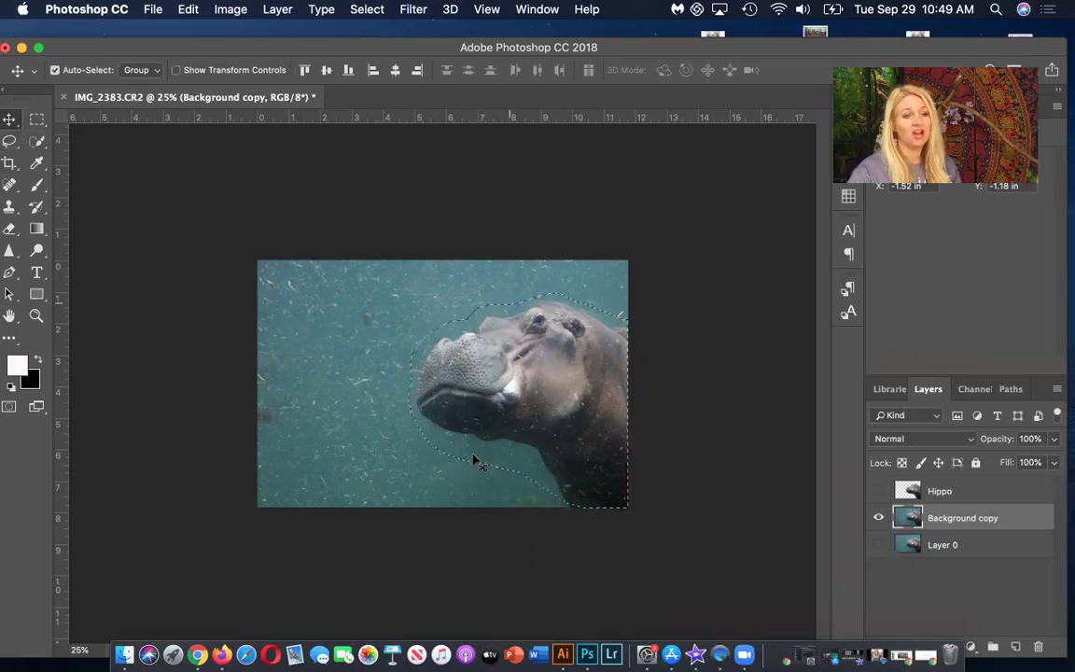
left_click(189, 11)
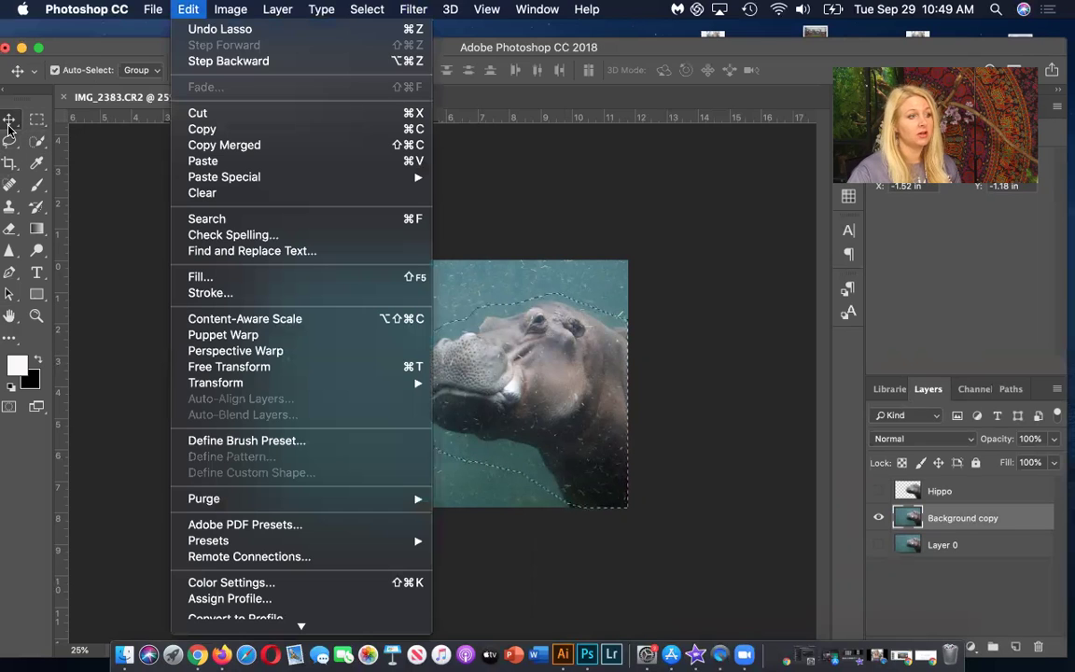
left_click(200, 278)
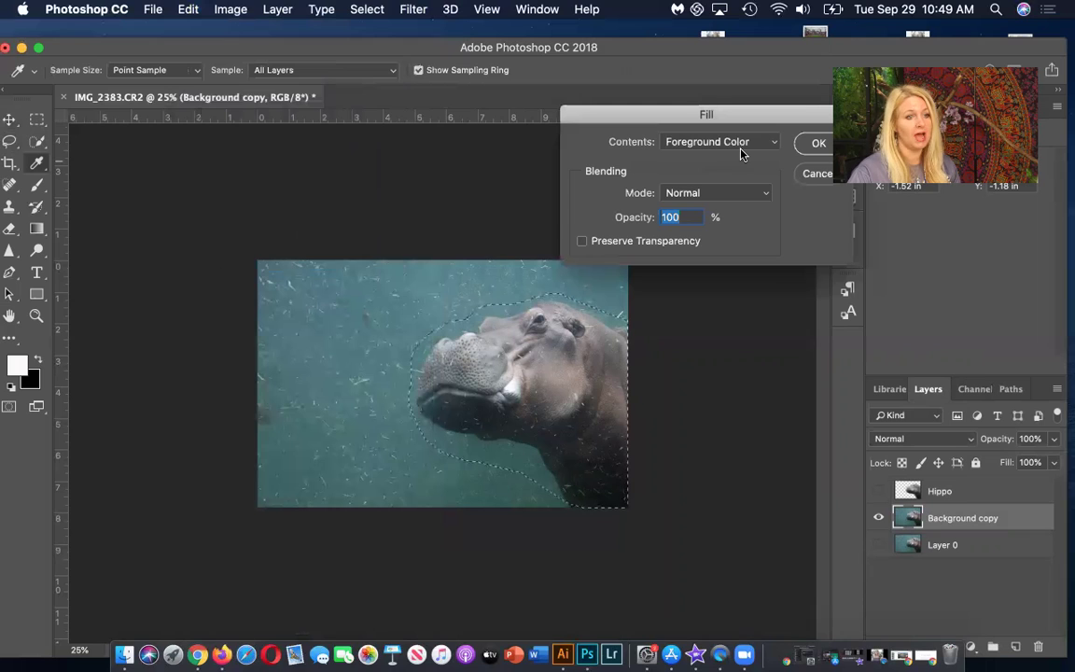
left_click(746, 147)
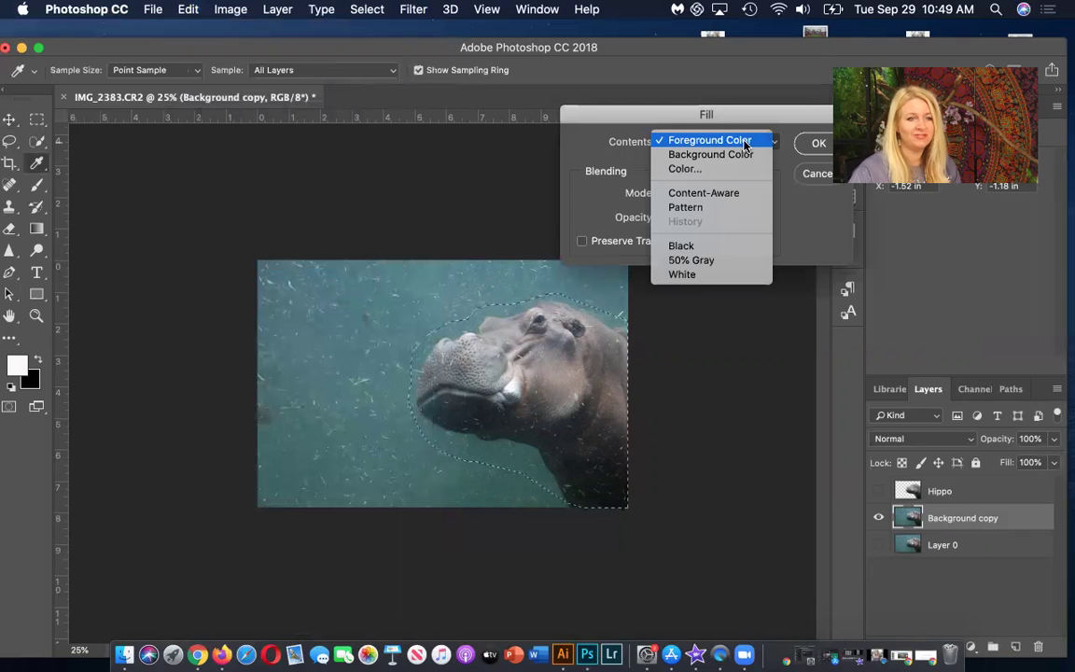
left_click(710, 193)
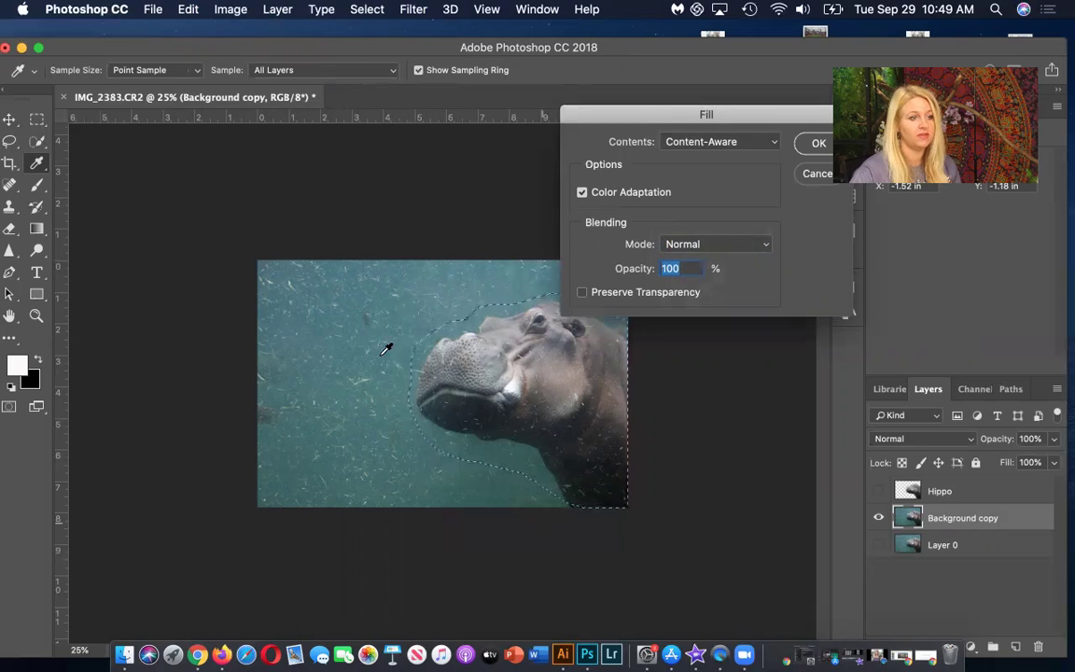
left_click(818, 142)
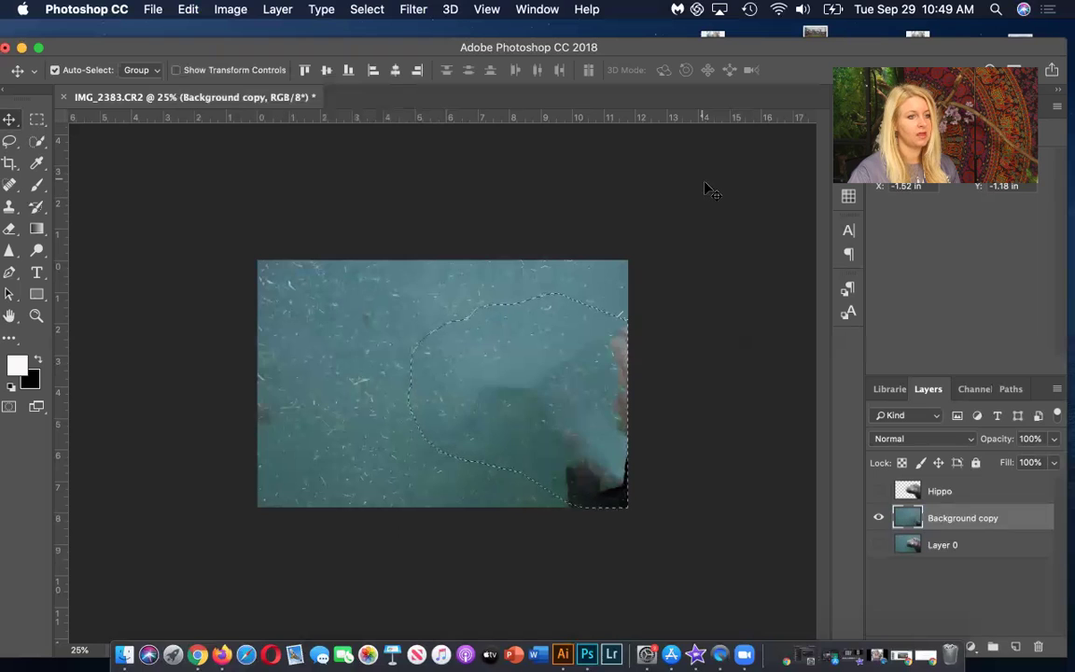
Deselect, then make the Hippo layer and Layer 0 visible.
key("super+d")
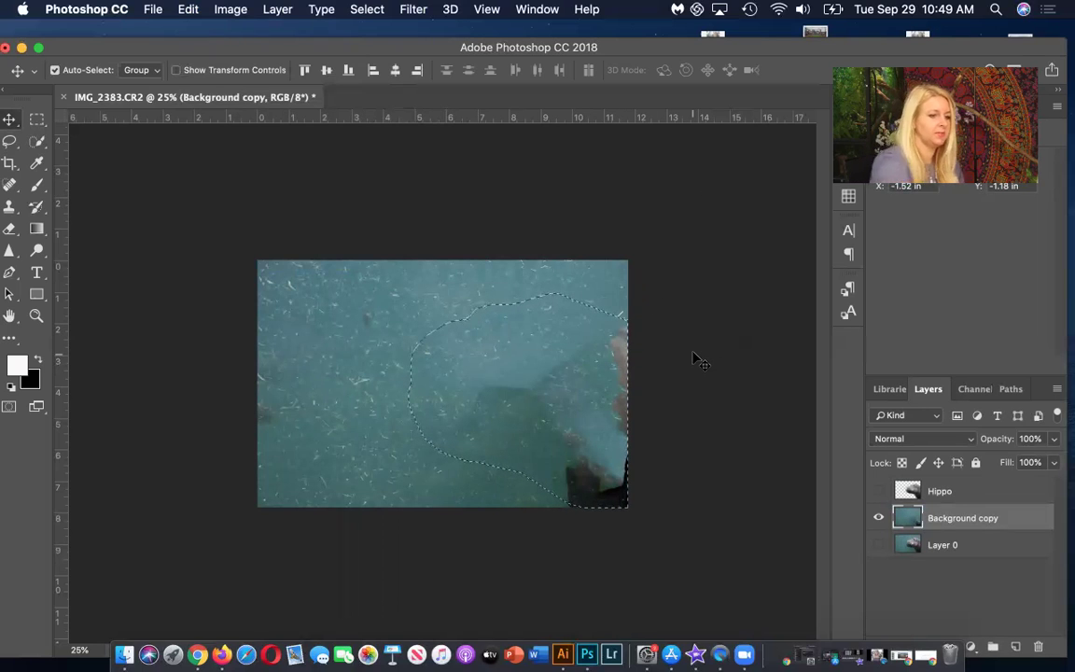
key("super")
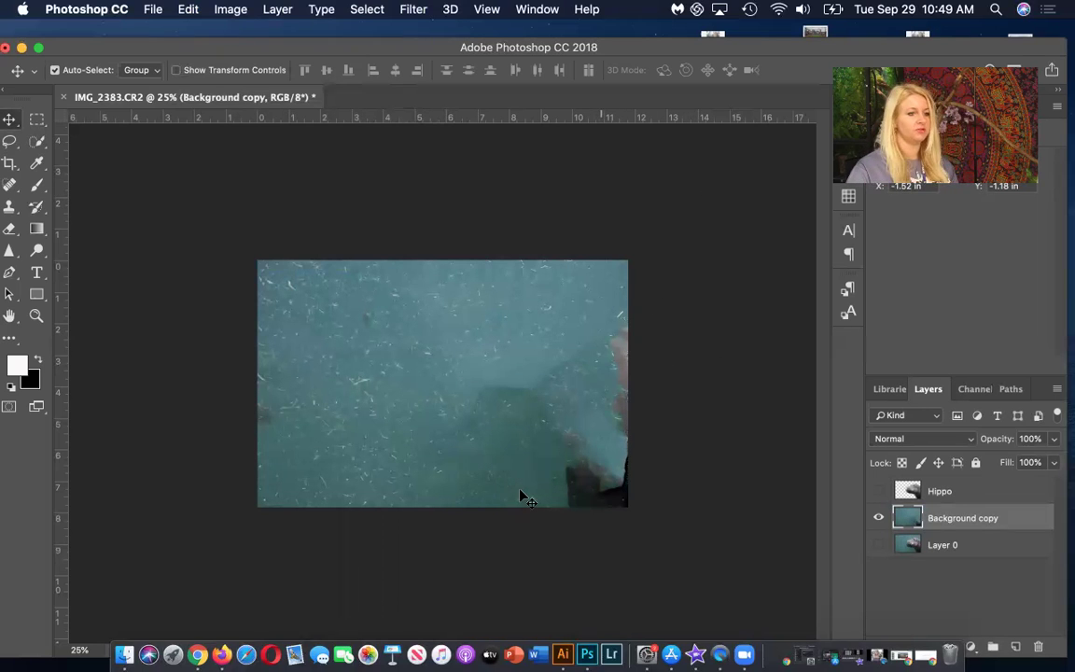
left_click(879, 491)
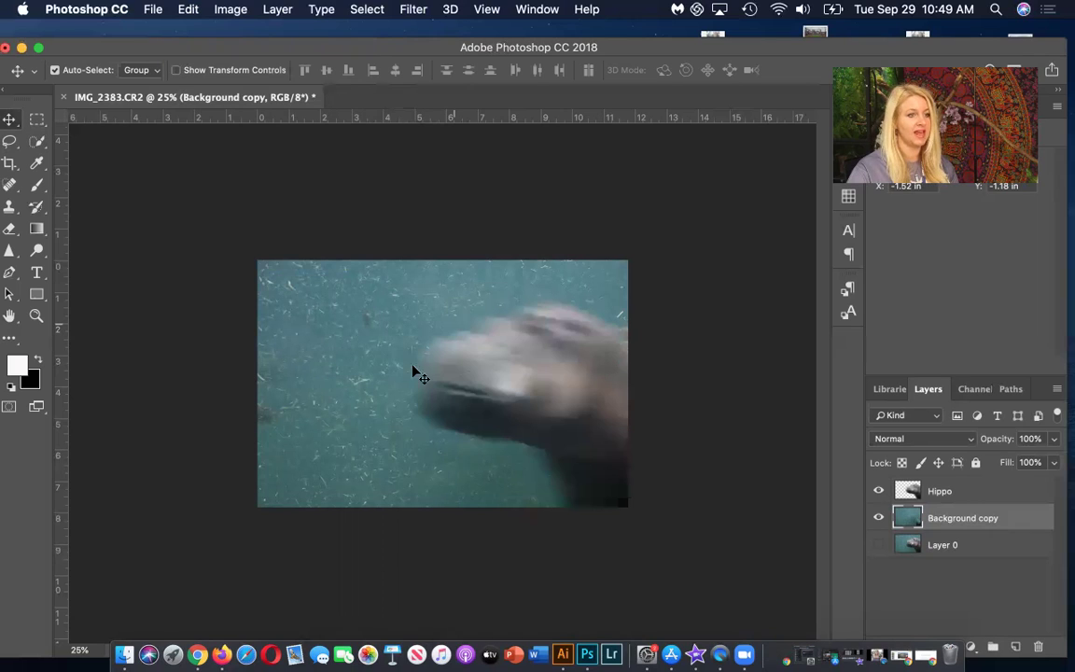
left_click(878, 544)
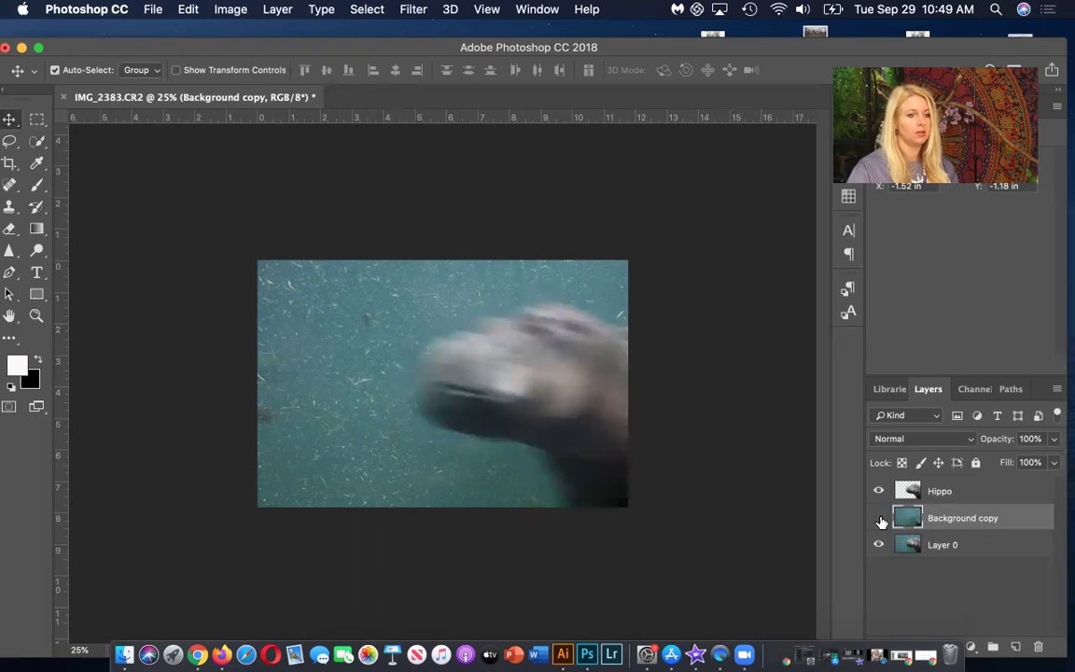
Toggle Background copy off and on twice to compare the result.
left_click(879, 520)
left_click(879, 520)
left_click(879, 520)
left_click(879, 521)
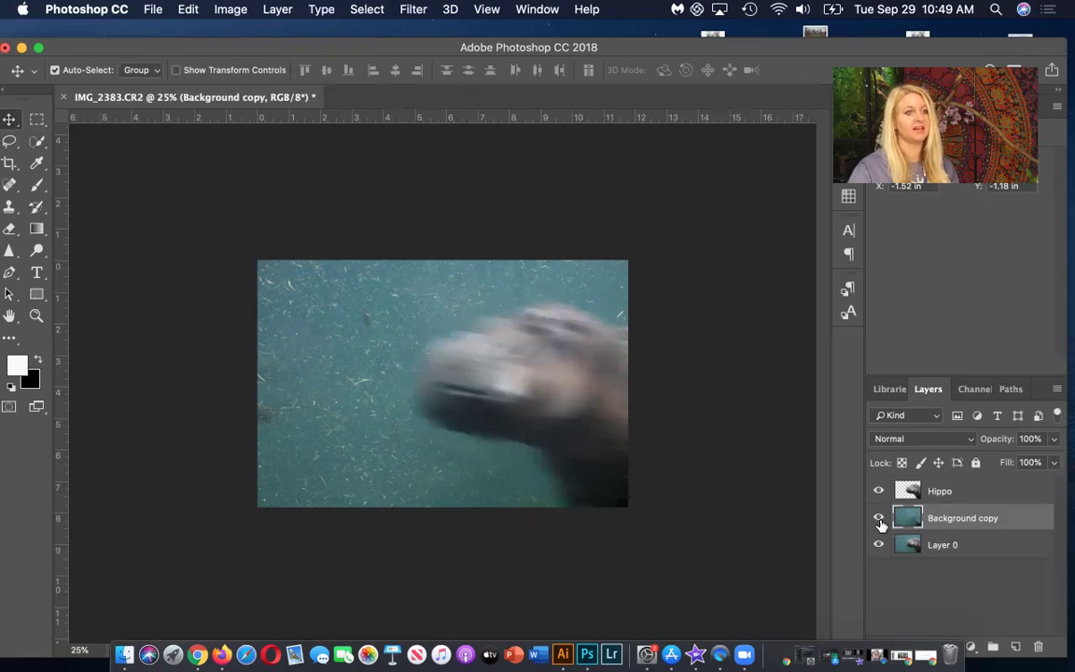